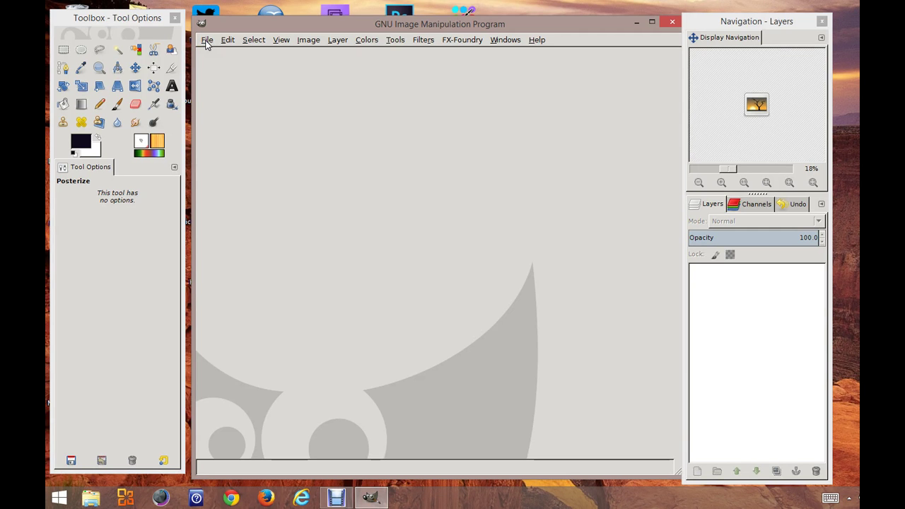
# Open the image HappyFace.jpg from the Desktop folder.
pyautogui.click(206, 41)
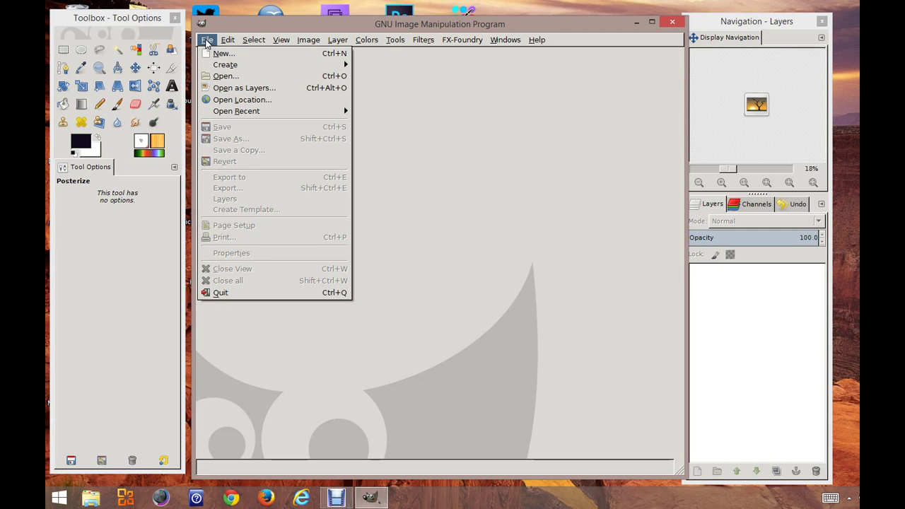
pyautogui.click(216, 77)
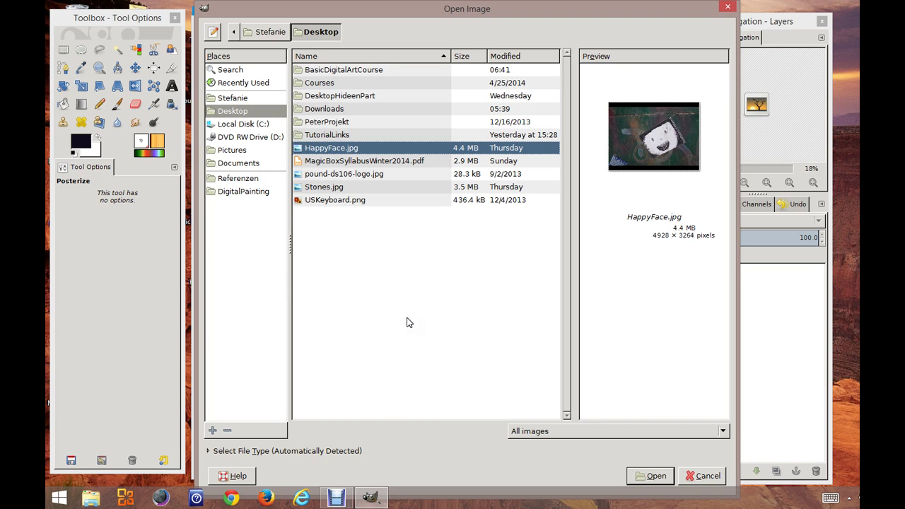
pyautogui.click(657, 477)
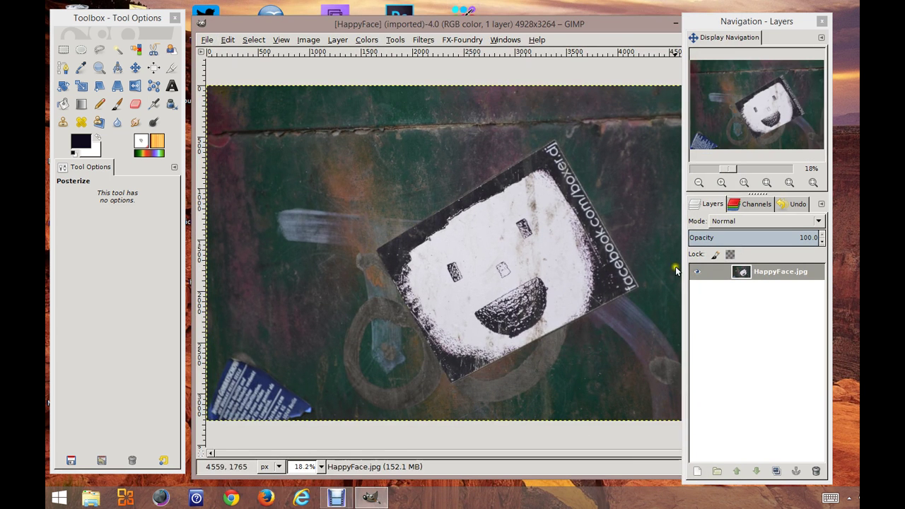
# Narrow the image window so the docks stay clear and fit the whole HappyFace image inside it.
pyautogui.moveTo(198, 86); pyautogui.dragTo(250, 86)
pyautogui.moveTo(644, 26); pyautogui.dragTo(586, 26)
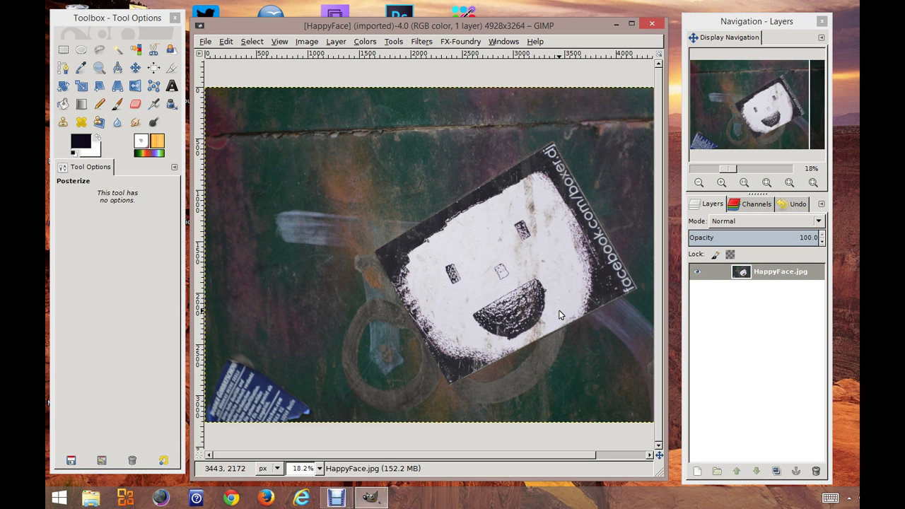
pyautogui.hotkey('shift', 'ctrl', 'j')
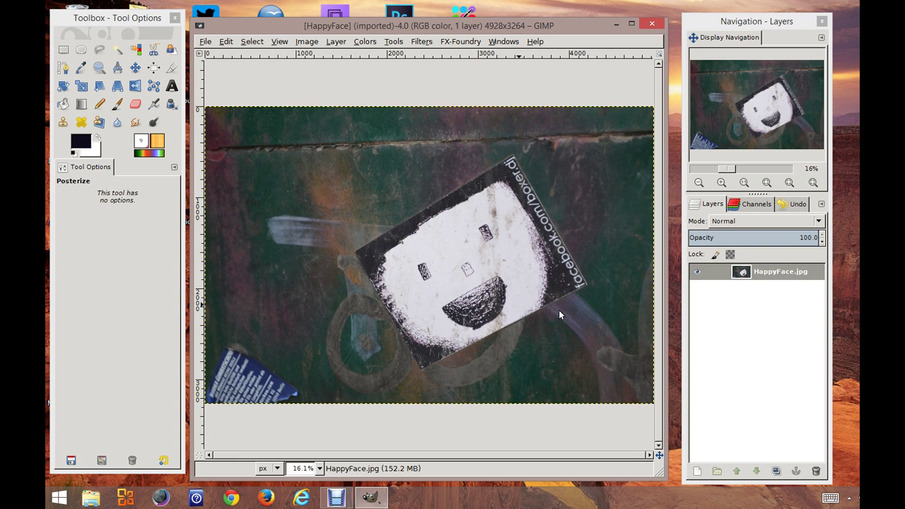
# Duplicate the HappyFace.jpg layer.
pyautogui.click(512, 306)
pyautogui.click(366, 43)
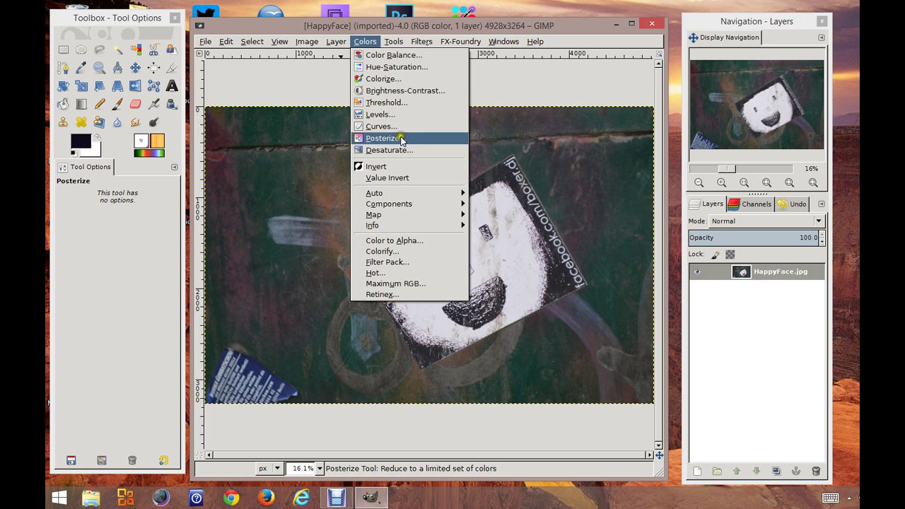
pyautogui.click(539, 81)
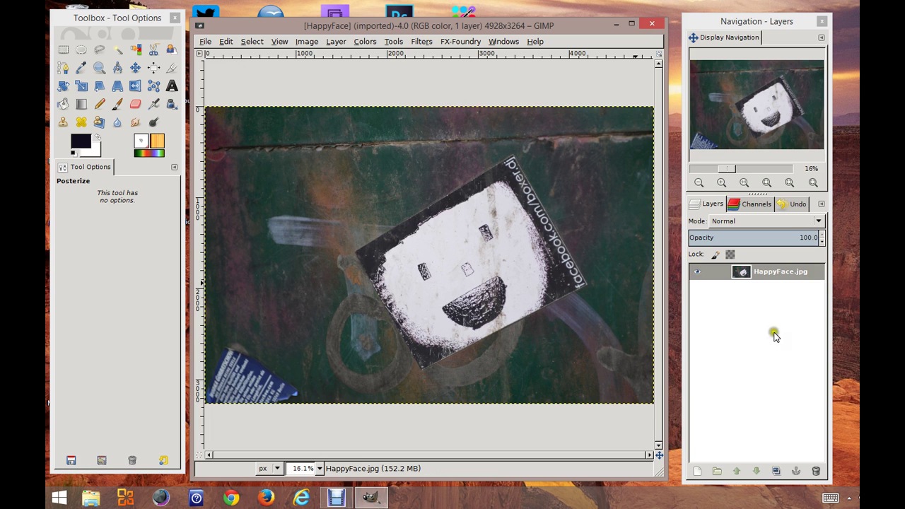
pyautogui.click(778, 472)
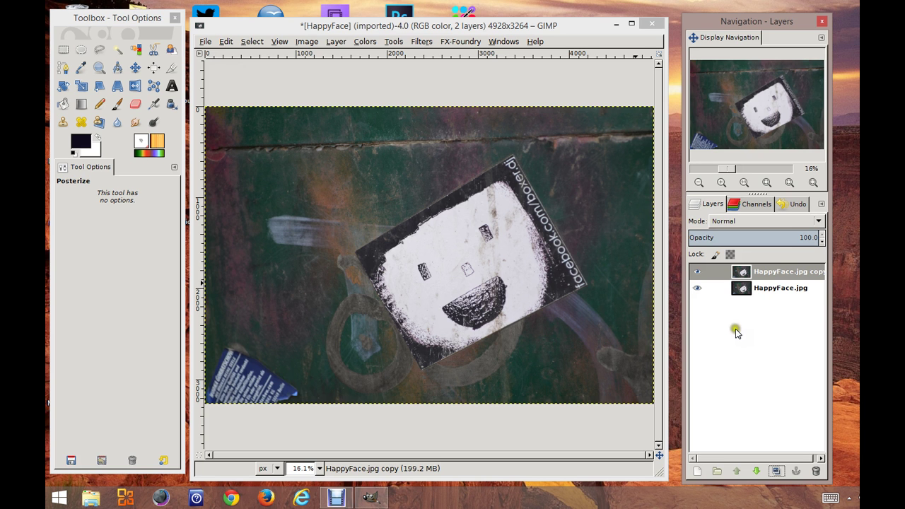
# Hide and show the HappyFace.jpg copy layer several times to compare it with the original, leaving it visible.
pyautogui.click(697, 274)
pyautogui.click(698, 274)
pyautogui.click(697, 274)
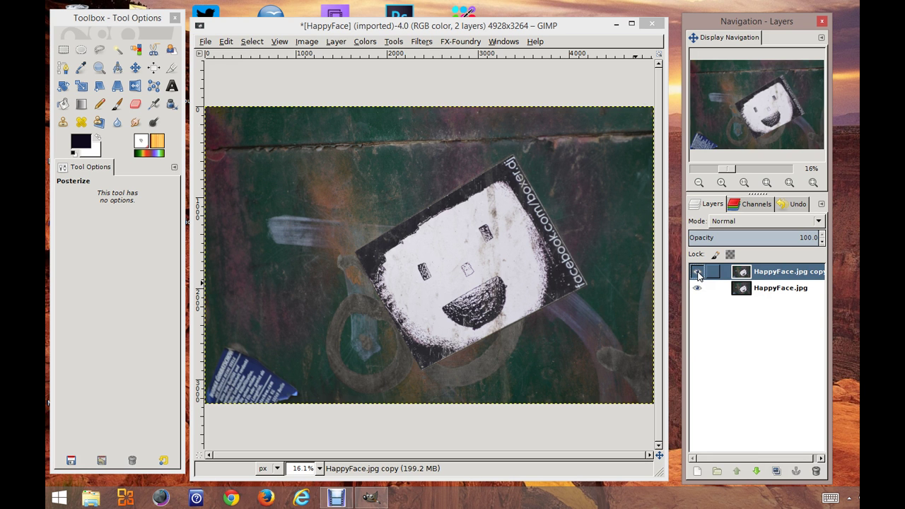
pyautogui.click(698, 273)
pyautogui.click(697, 274)
pyautogui.click(712, 303)
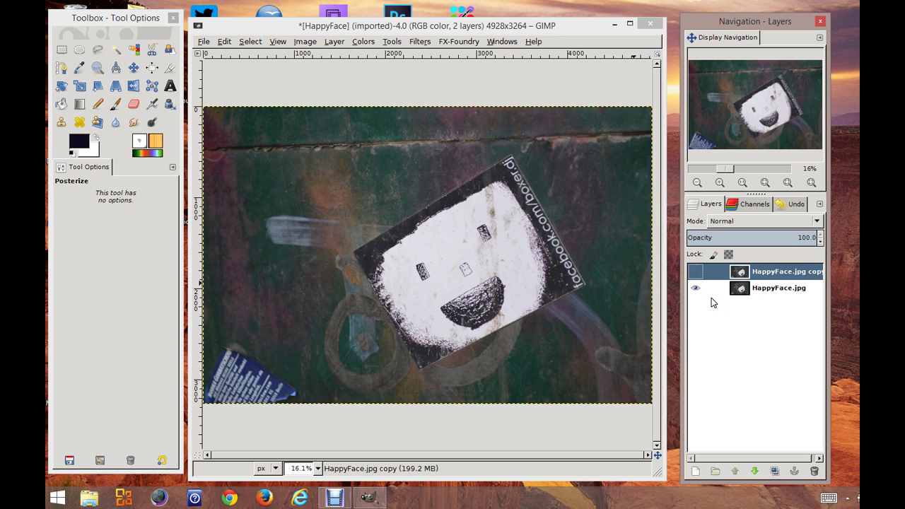
pyautogui.click(695, 274)
pyautogui.click(695, 273)
# Switch the active layer between the original HappyFace.jpg and its copy.
pyautogui.click(778, 352)
pyautogui.moveTo(774, 309)
pyautogui.mouseDown()
pyautogui.moveTo(798, 291)
pyautogui.moveTo(815, 294)
pyautogui.moveTo(781, 296)
pyautogui.mouseUp()
pyautogui.click(773, 292)
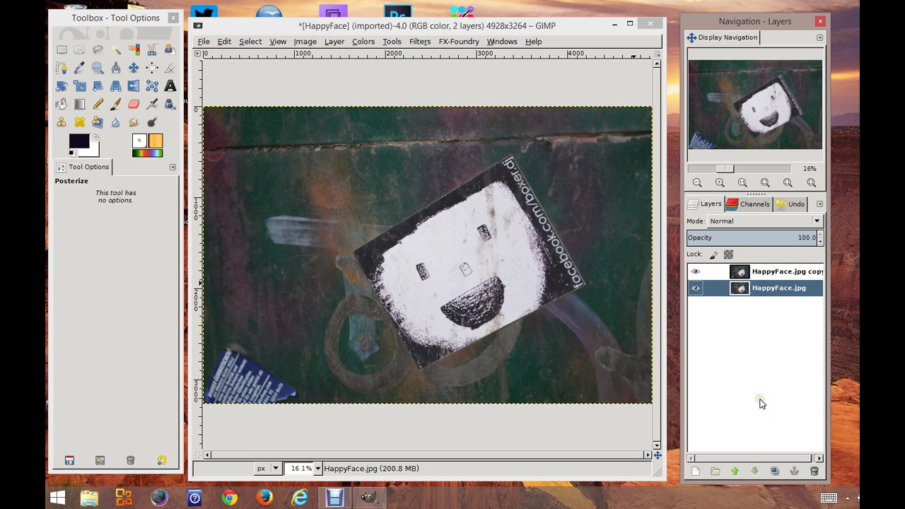
pyautogui.click(795, 277)
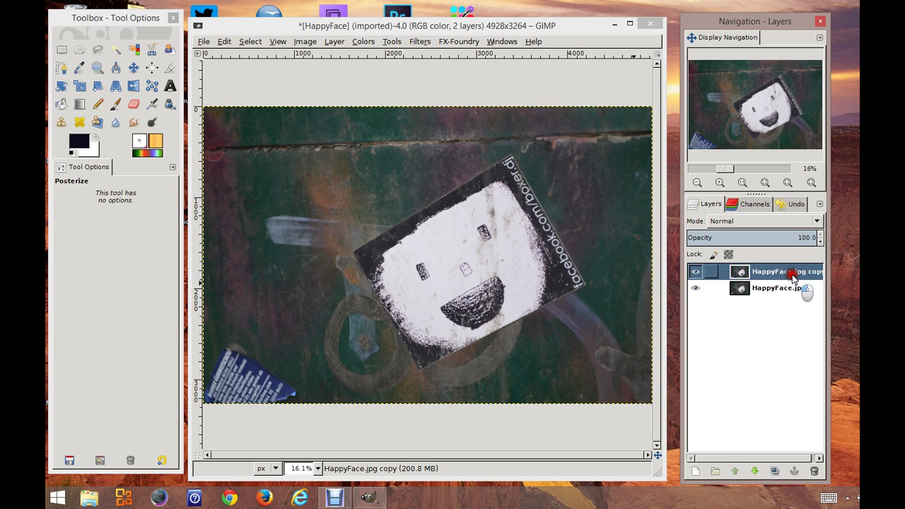
pyautogui.click(773, 291)
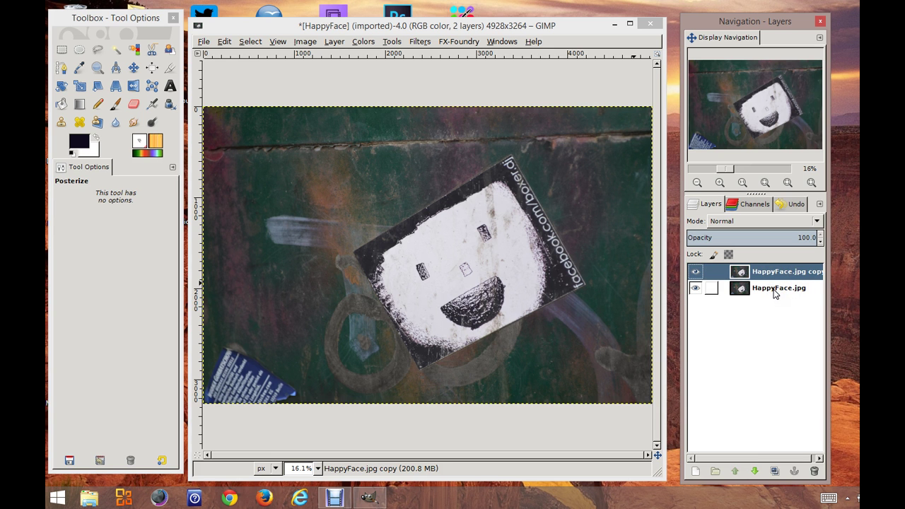
# Posterize the HappyFace.jpg copy layer with 3 levels.
pyautogui.click(772, 275)
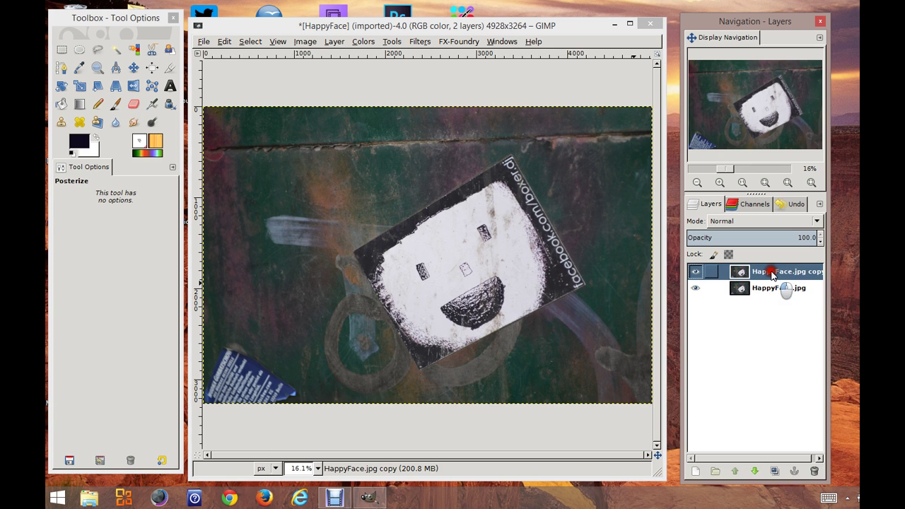
pyautogui.click(363, 42)
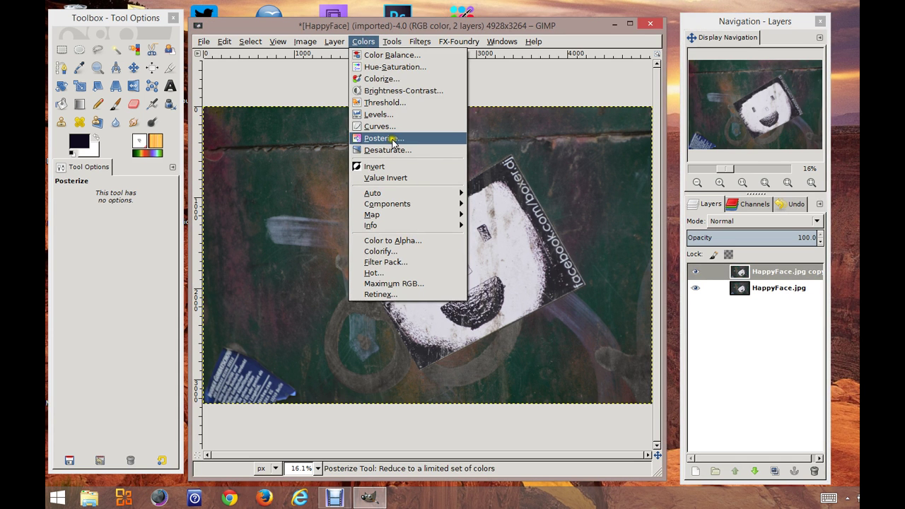
pyautogui.click(375, 138)
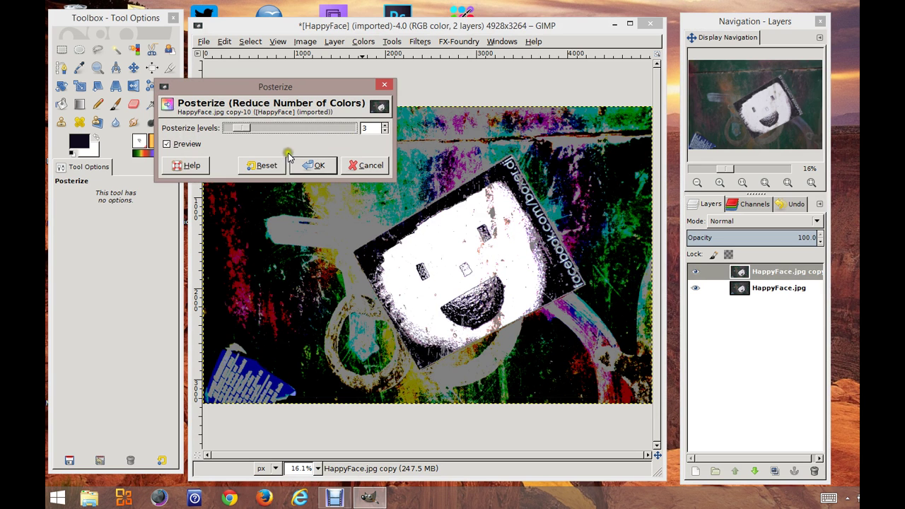
pyautogui.click(316, 164)
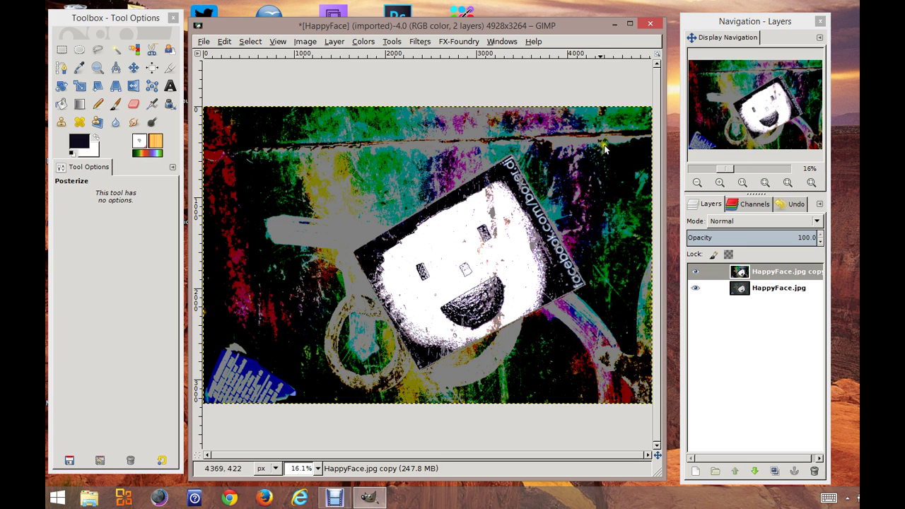
# Compare the posterized copy with the original by hiding the copy layer and showing it again.
pyautogui.click(769, 288)
pyautogui.click(769, 275)
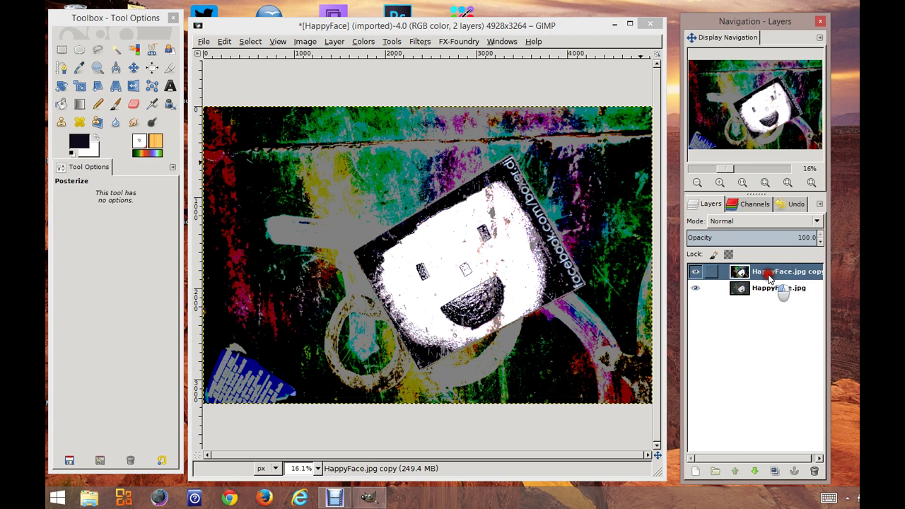
pyautogui.click(695, 272)
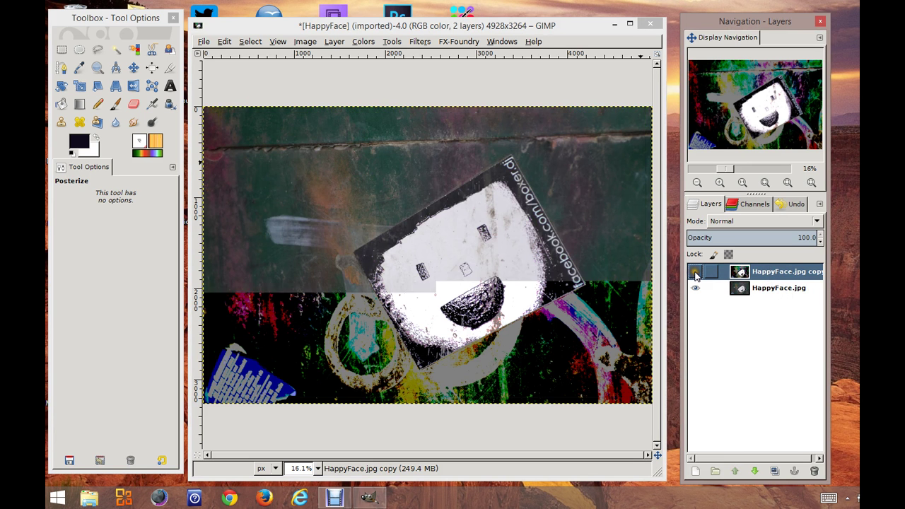
pyautogui.click(694, 273)
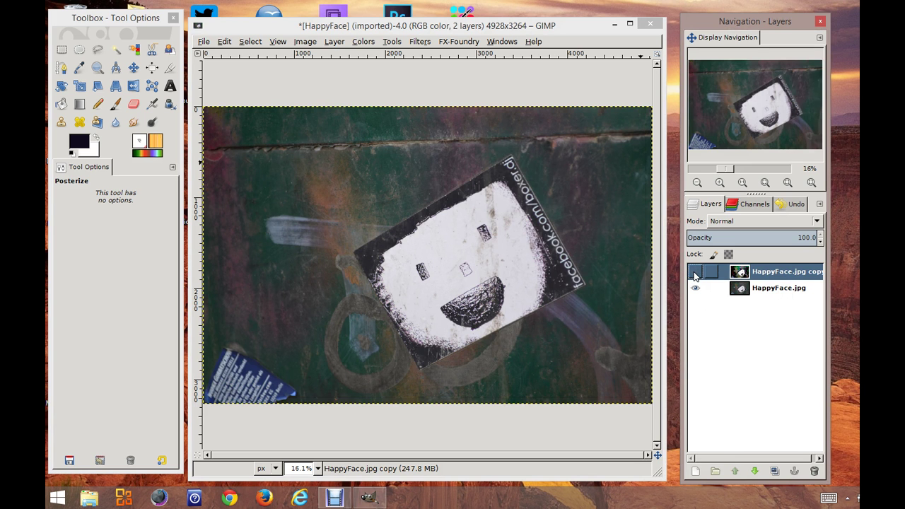
pyautogui.click(806, 273)
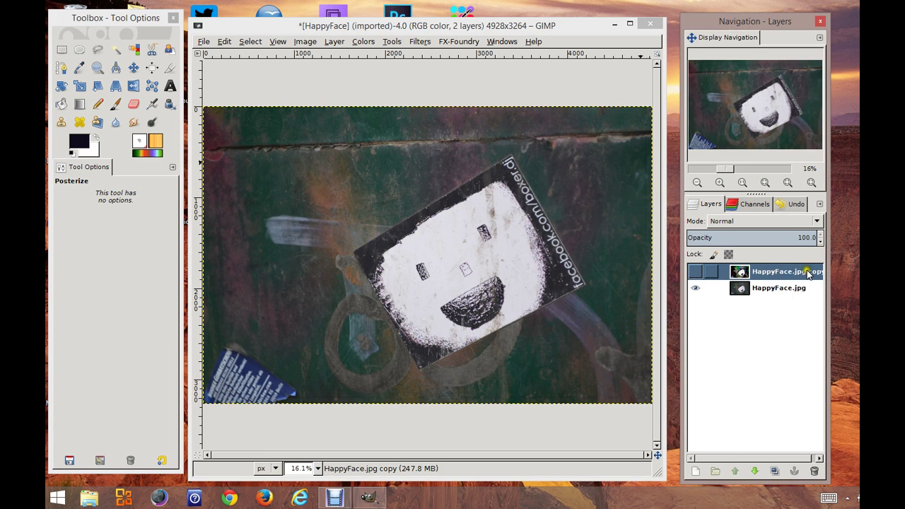
pyautogui.click(717, 273)
pyautogui.click(695, 273)
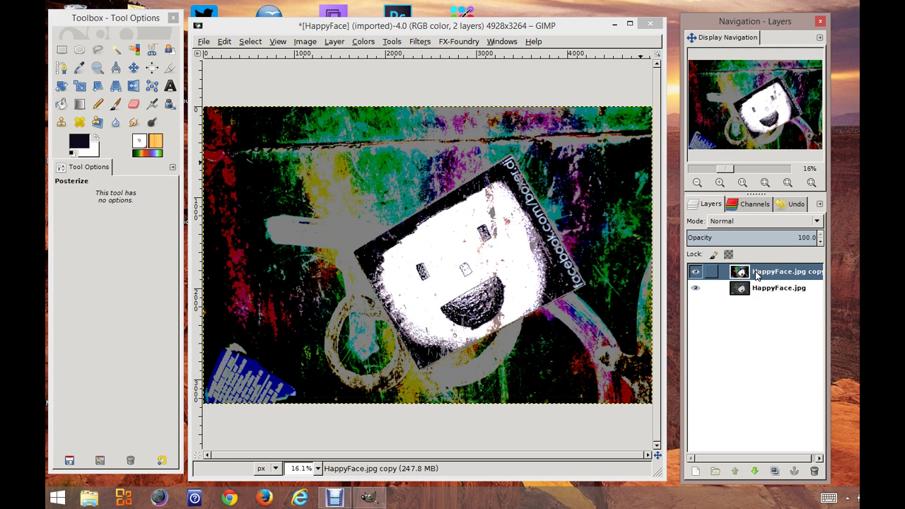
# Lower the opacity of the posterized copy layer to 45.5 so it blends with the original.
pyautogui.click(788, 273)
pyautogui.click(769, 239)
pyautogui.moveTo(797, 237); pyautogui.dragTo(764, 237)
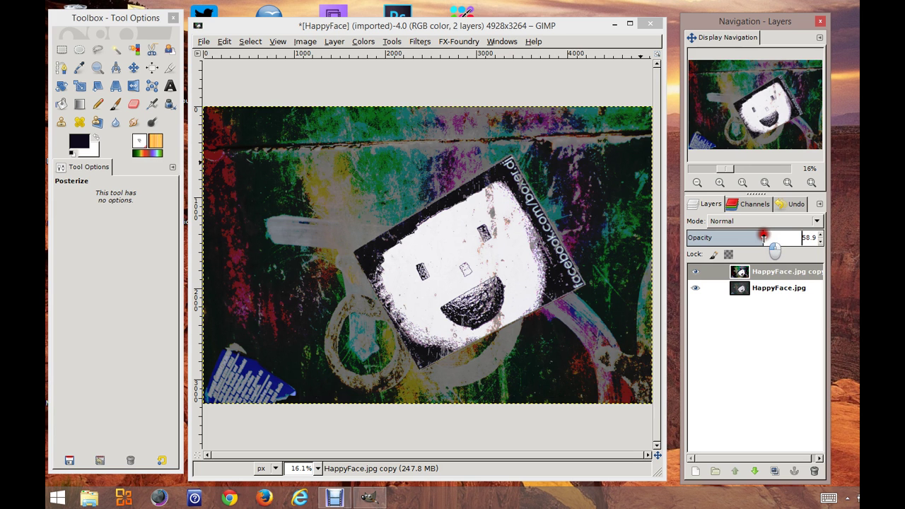
pyautogui.moveTo(764, 238); pyautogui.dragTo(742, 237)
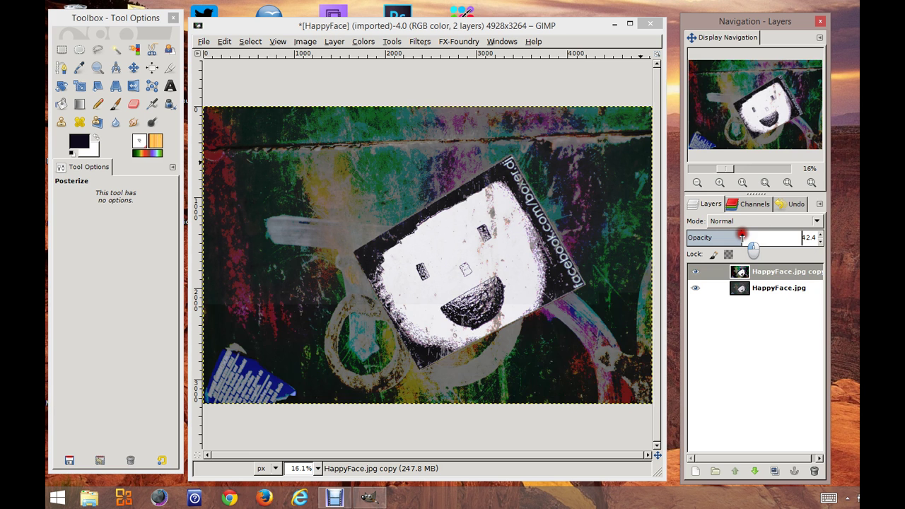
pyautogui.moveTo(742, 237); pyautogui.dragTo(724, 235)
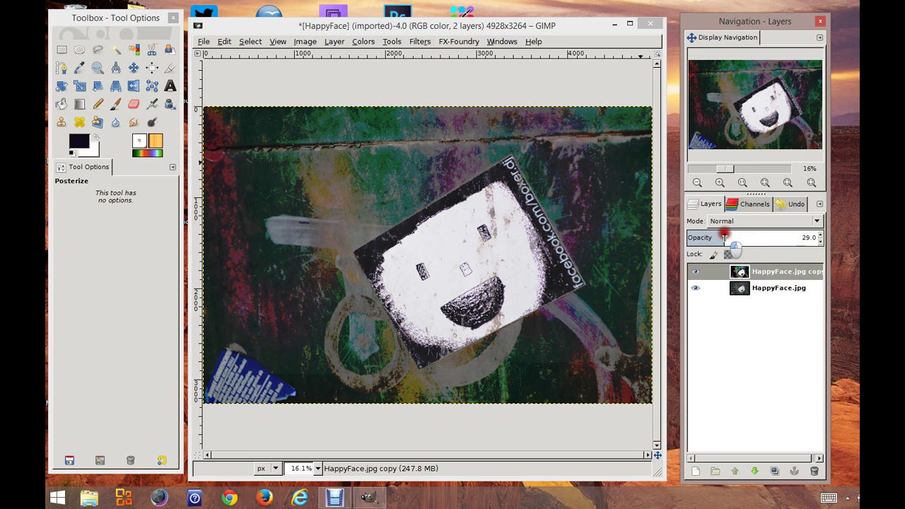
pyautogui.moveTo(725, 235)
pyautogui.mouseDown()
pyautogui.moveTo(766, 237)
pyautogui.moveTo(739, 236)
pyautogui.mouseUp()
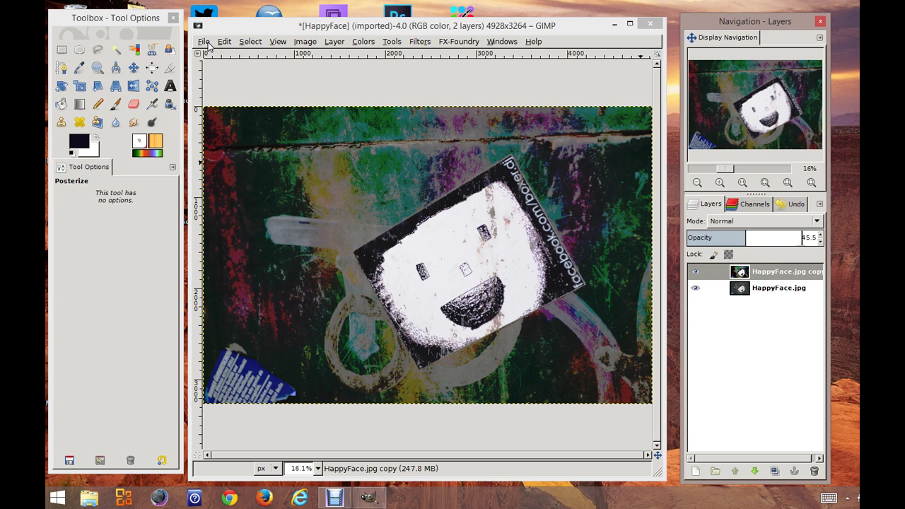
# Export the blended image to the Desktop as HappyFacePosterized.jpg and minimize the image window to show the desktop.
pyautogui.click(204, 42)
pyautogui.click(203, 42)
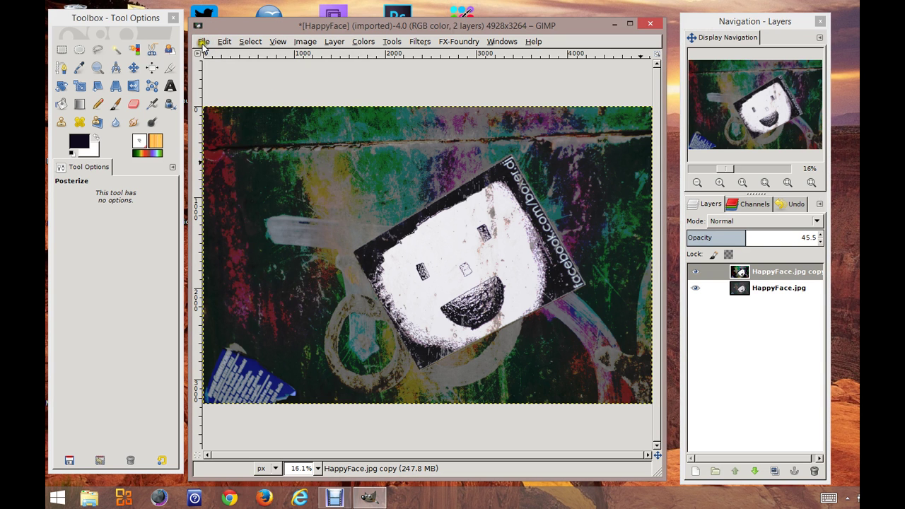
pyautogui.click(203, 43)
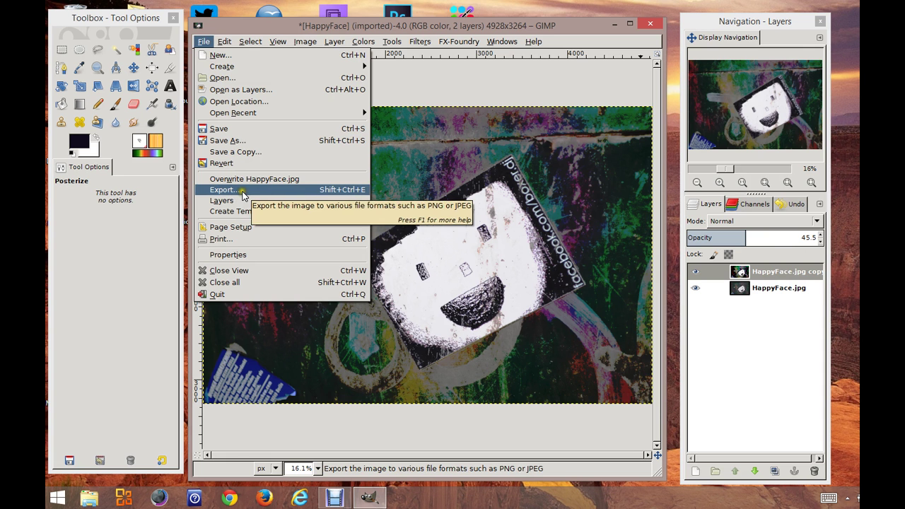
pyautogui.click(223, 190)
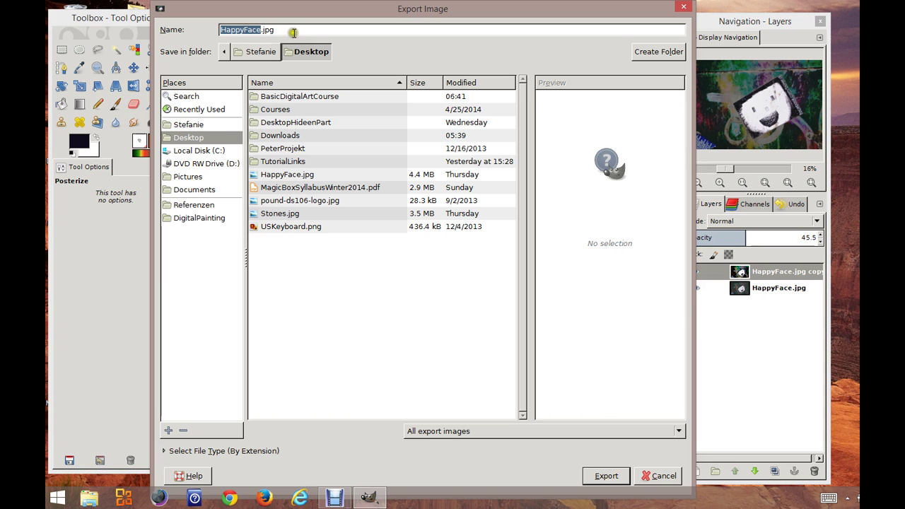
pyautogui.click(260, 30)
pyautogui.write('Poster')
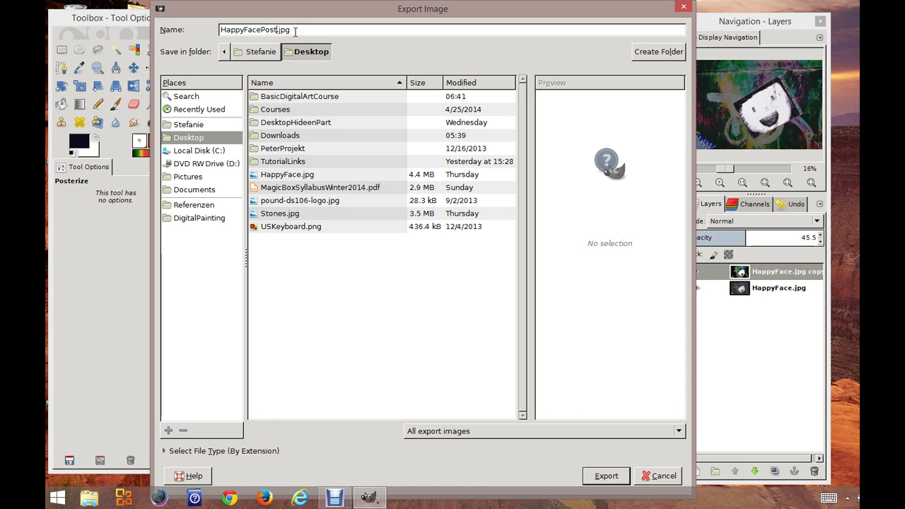
pyautogui.write('ized')
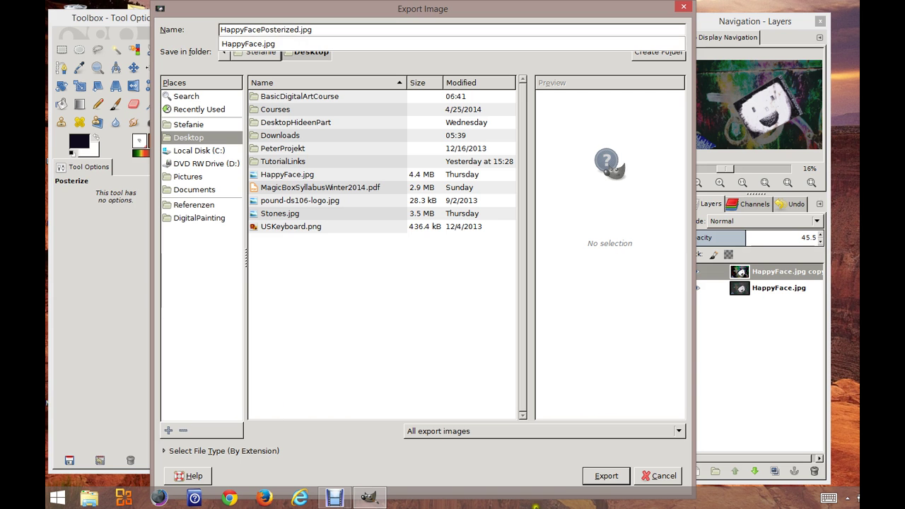
pyautogui.click(605, 477)
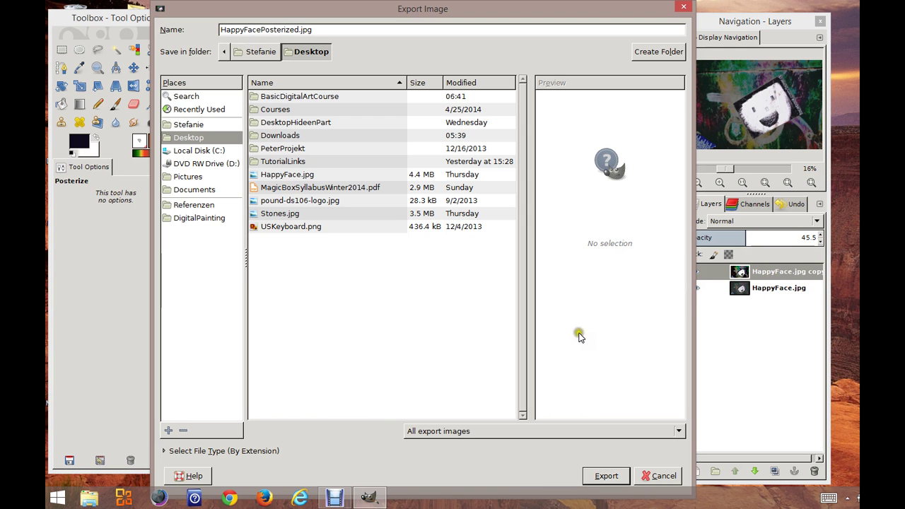
pyautogui.click(603, 476)
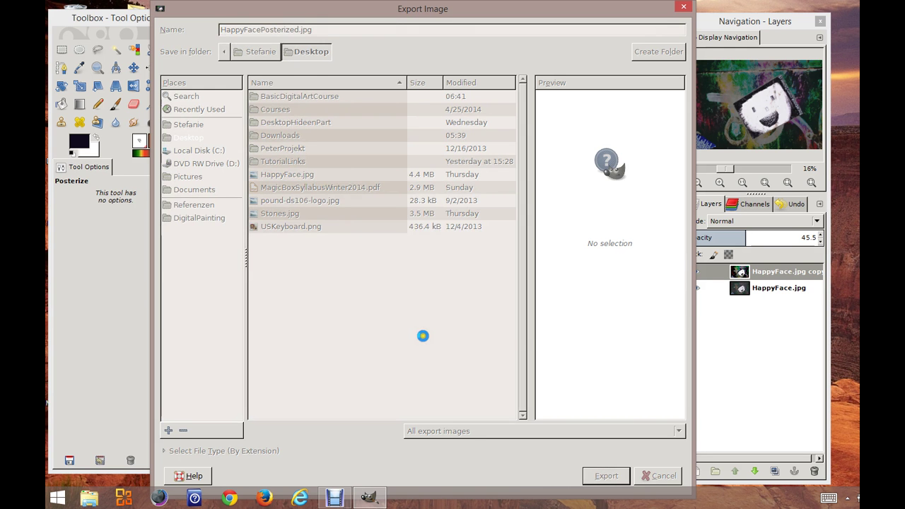
pyautogui.click(501, 321)
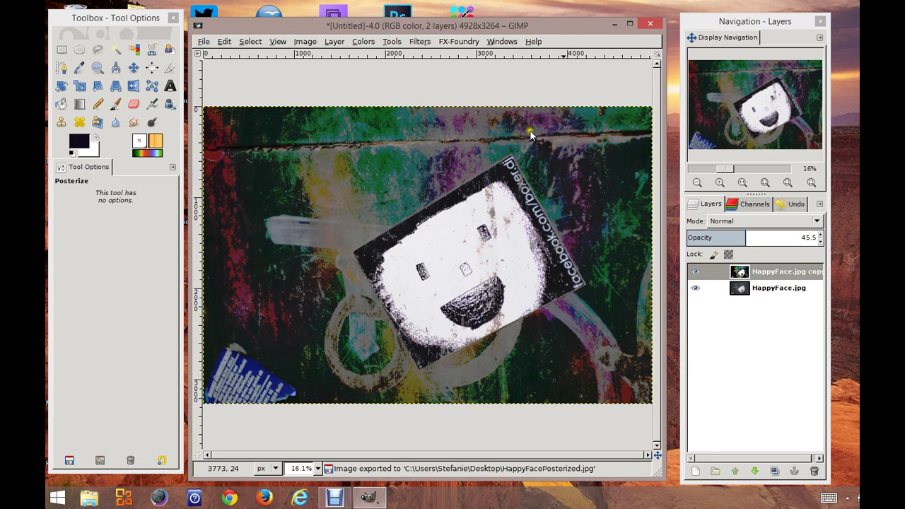
pyautogui.click(615, 26)
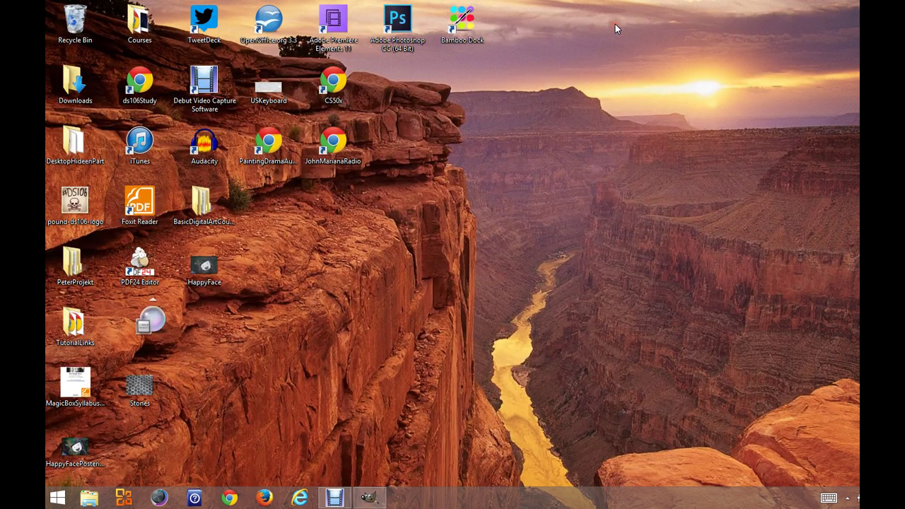
# Move the exported HappyFacePosterized file near the HappyFace file on the desktop and preview it, closing the viewer again.
pyautogui.moveTo(75, 446); pyautogui.dragTo(268, 212)
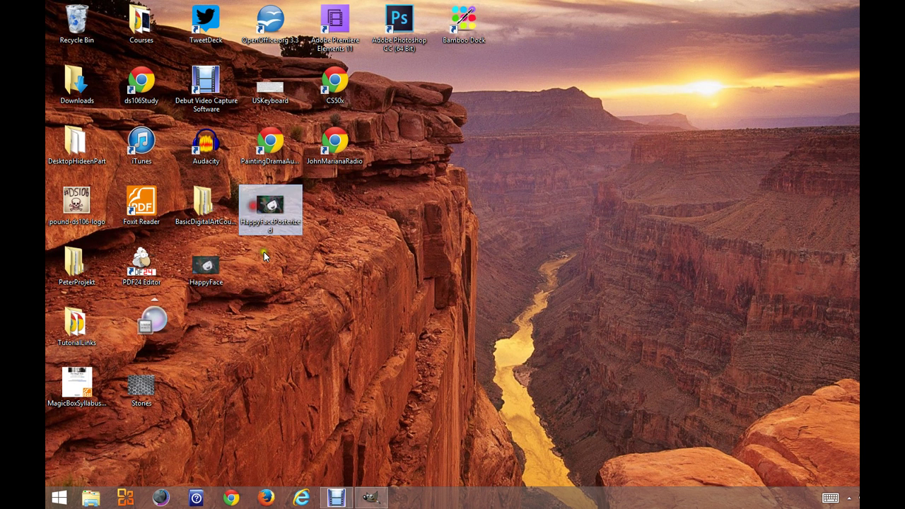
pyautogui.rightClick(277, 212)
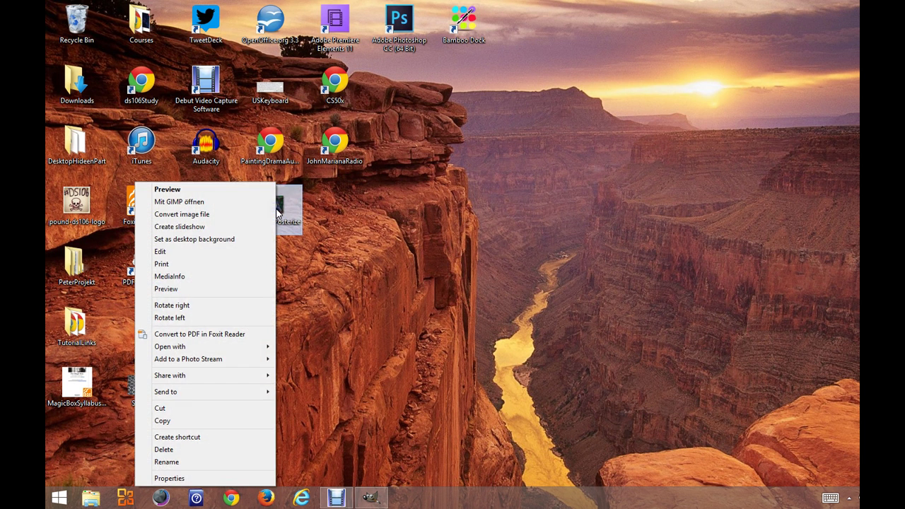
pyautogui.click(222, 187)
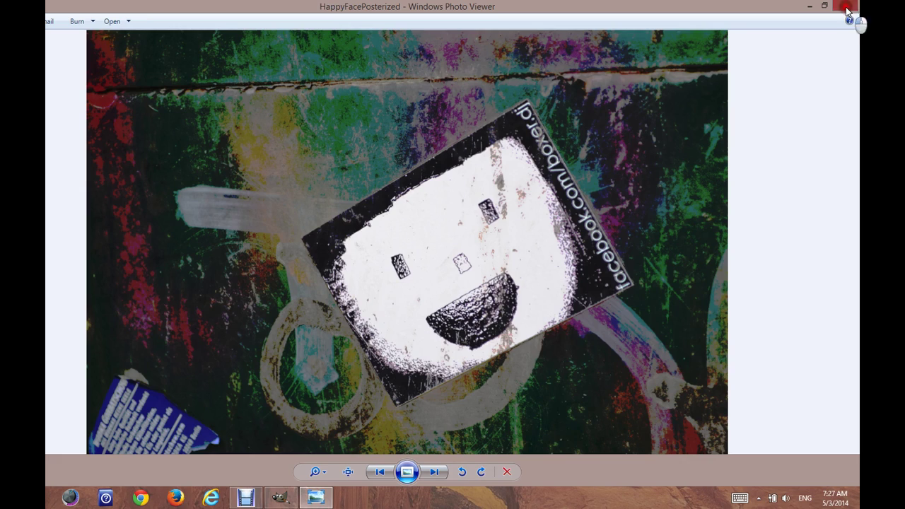
pyautogui.click(848, 7)
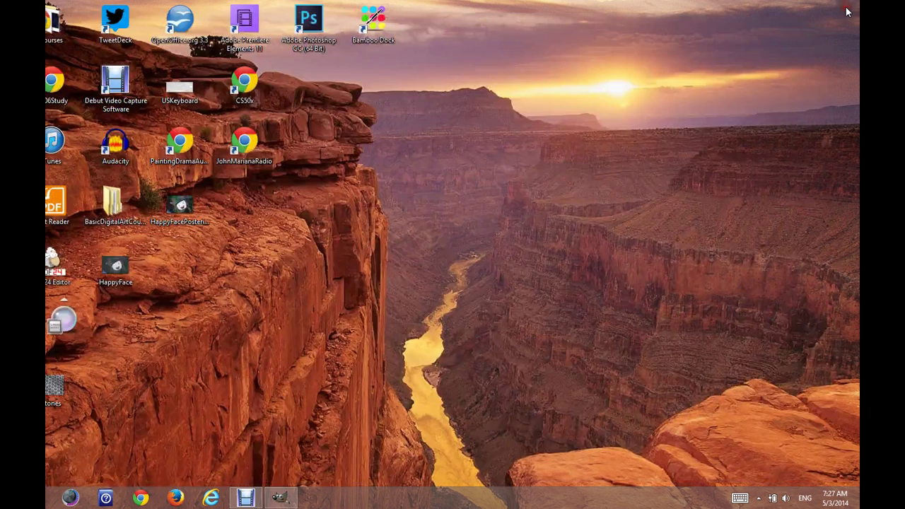
# Switch back to GIMP and raise the opacity of the posterized copy layer to 100.
pyautogui.click(280, 497)
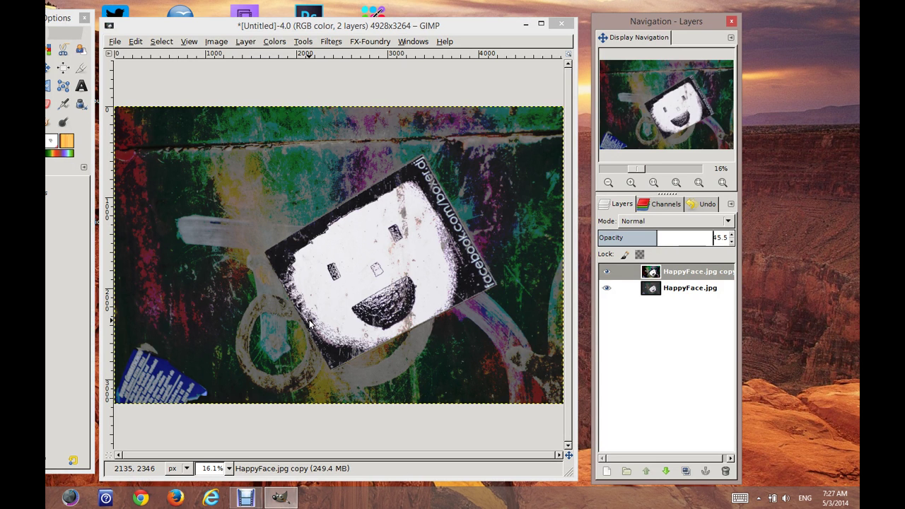
pyautogui.click(300, 433)
pyautogui.click(114, 42)
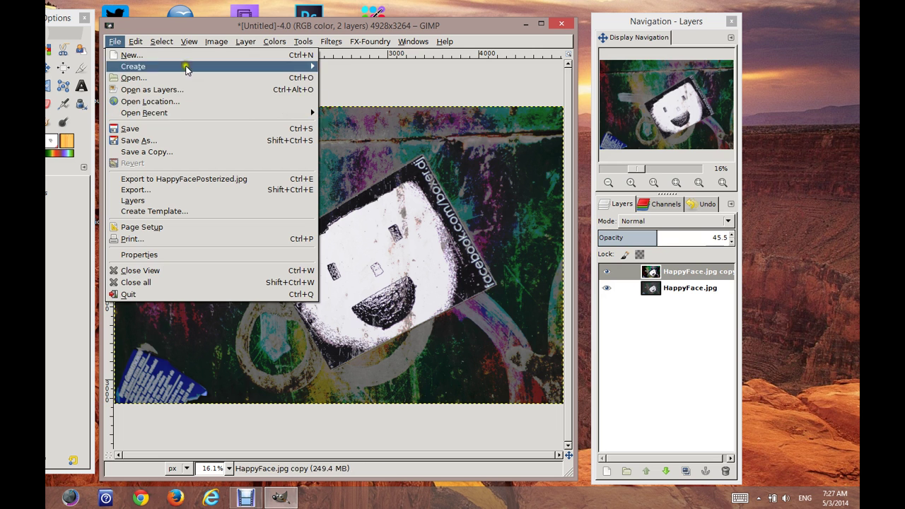
pyautogui.click(114, 42)
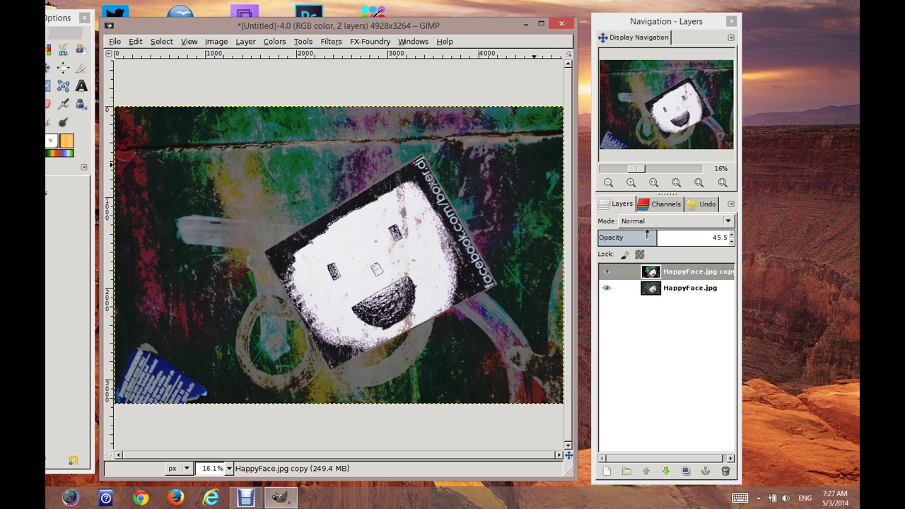
pyautogui.moveTo(647, 236); pyautogui.dragTo(735, 235)
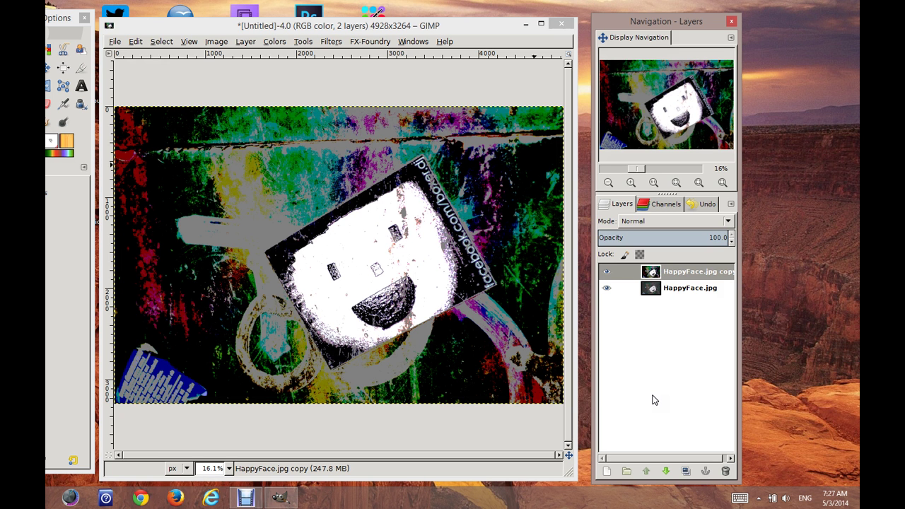
# Try the Multiply blend mode on the posterized copy layer.
pyautogui.click(659, 222)
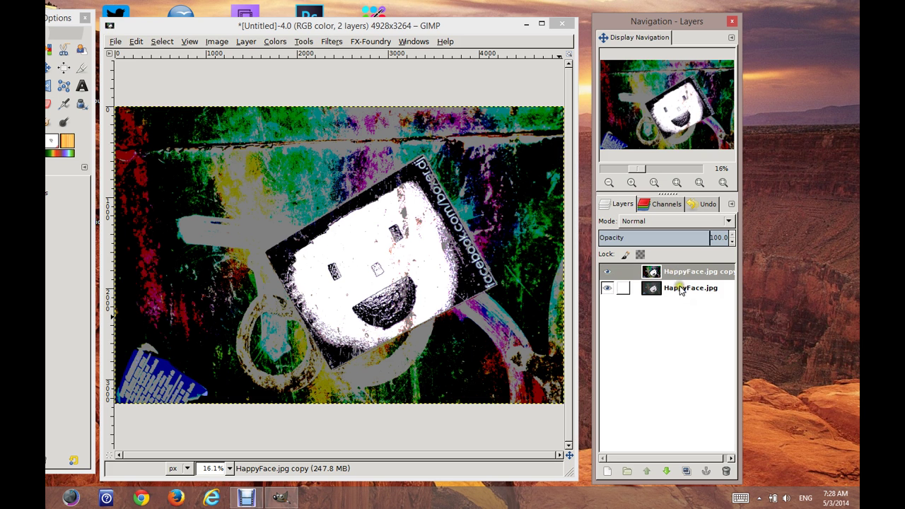
pyautogui.click(730, 222)
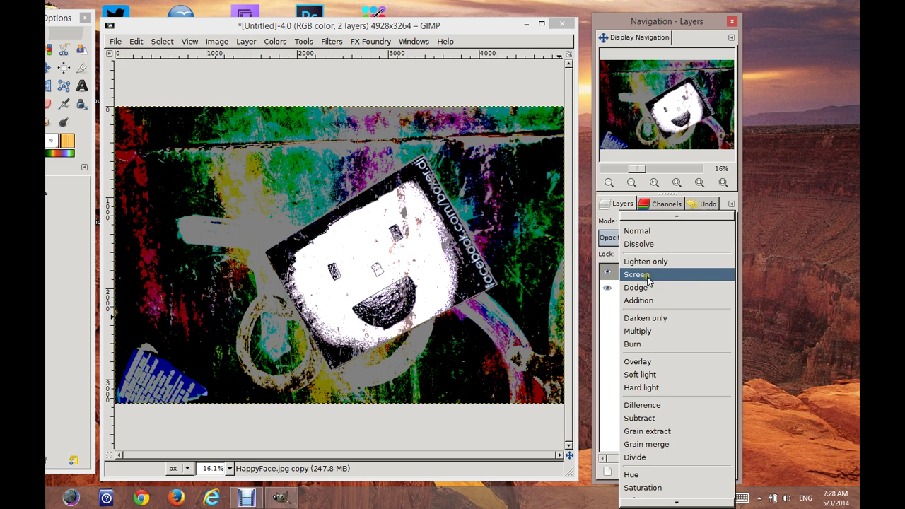
pyautogui.click(643, 334)
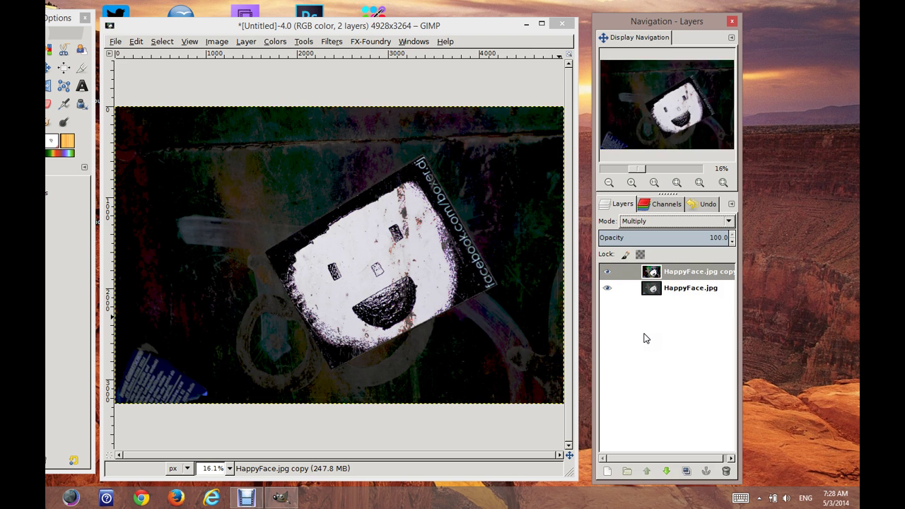
pyautogui.click(676, 329)
pyautogui.click(607, 301)
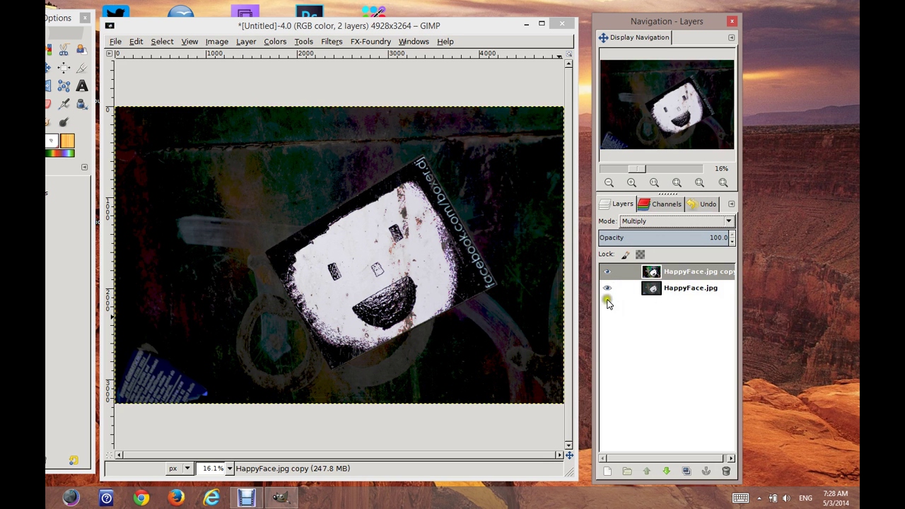
# Try the Overlay and Dodge blend modes on the copy layer, toggling its visibility to compare the Overlay effect with the original.
pyautogui.click(730, 221)
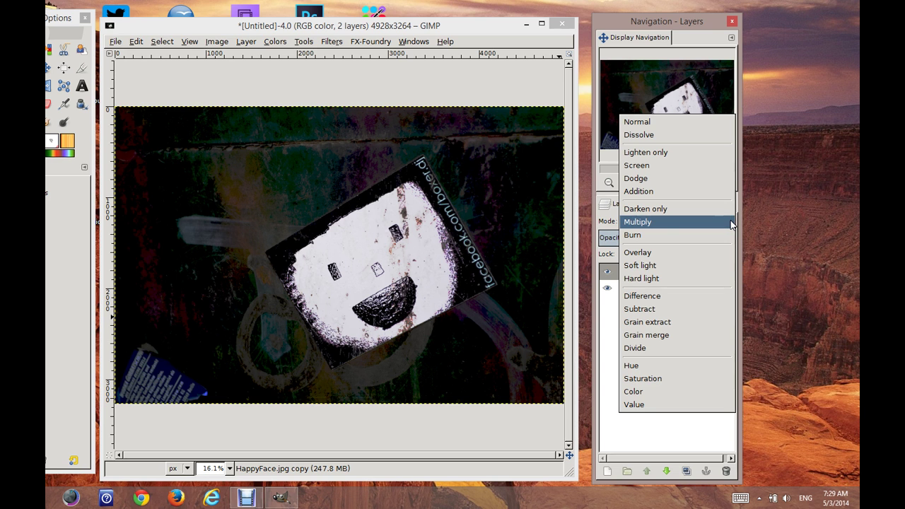
pyautogui.click(689, 280)
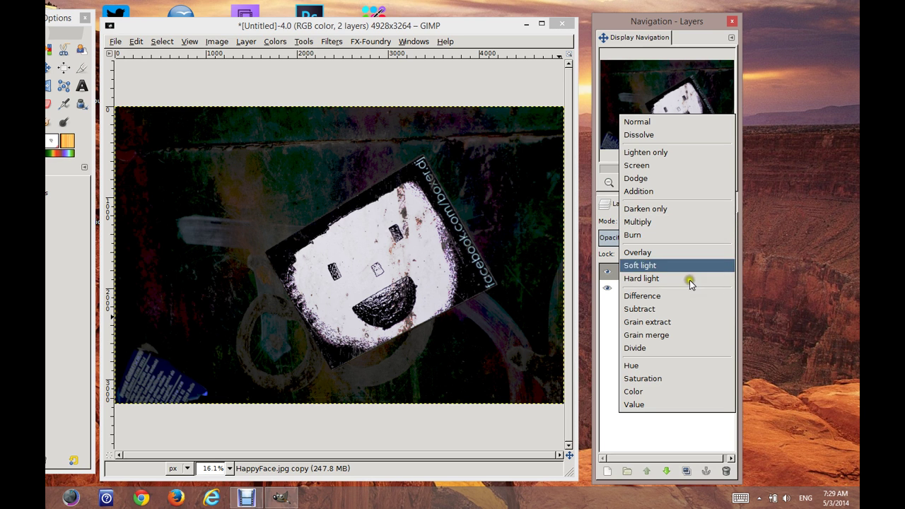
pyautogui.click(662, 253)
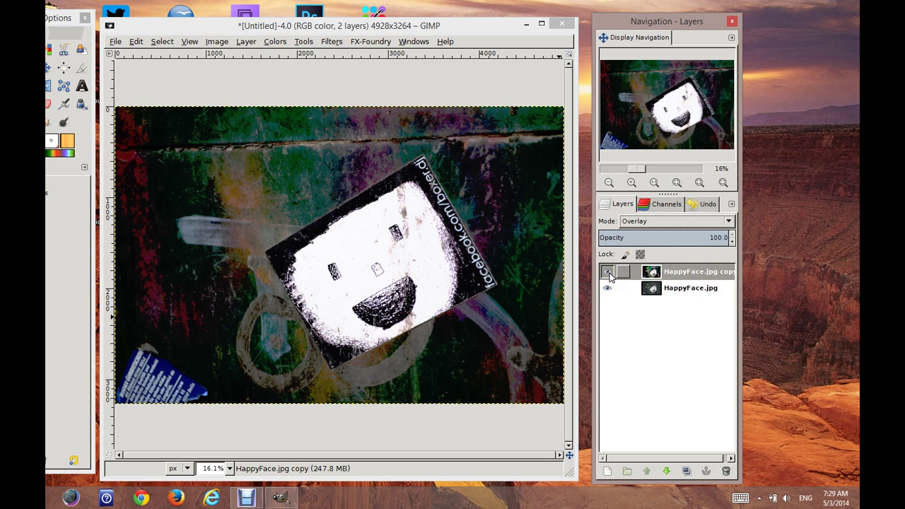
pyautogui.click(608, 274)
pyautogui.click(607, 275)
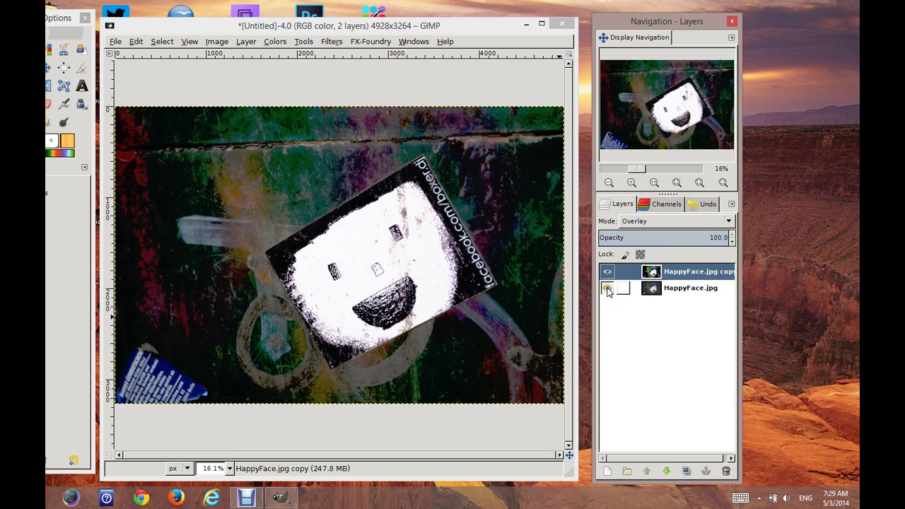
pyautogui.click(729, 222)
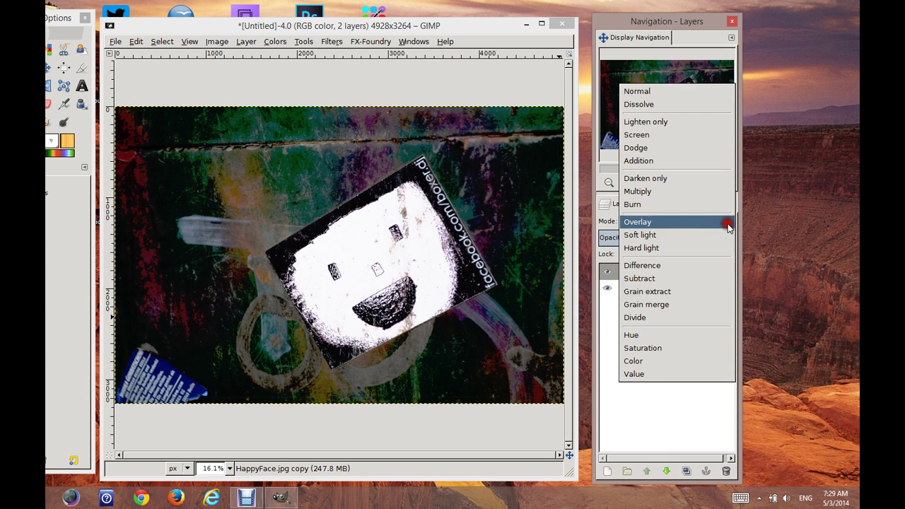
pyautogui.click(665, 148)
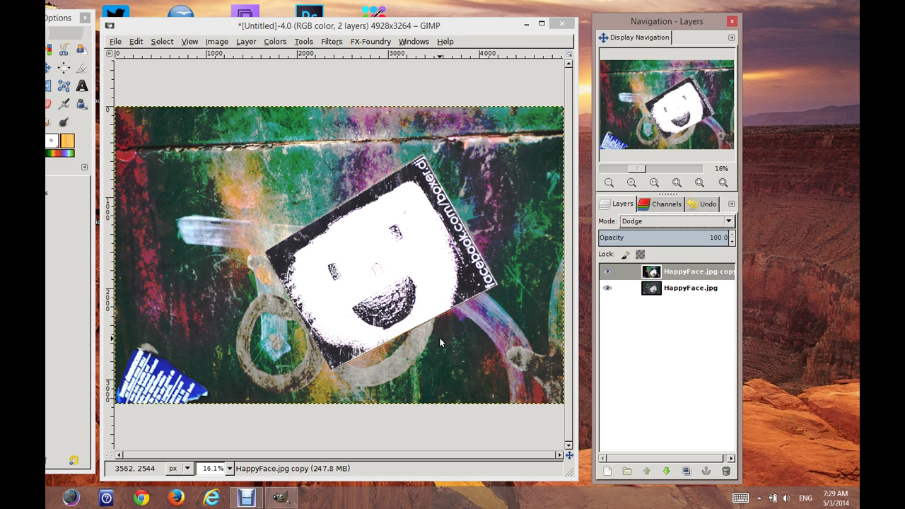
# Set the blend mode of the posterized copy layer to Burn.
pyautogui.click(729, 221)
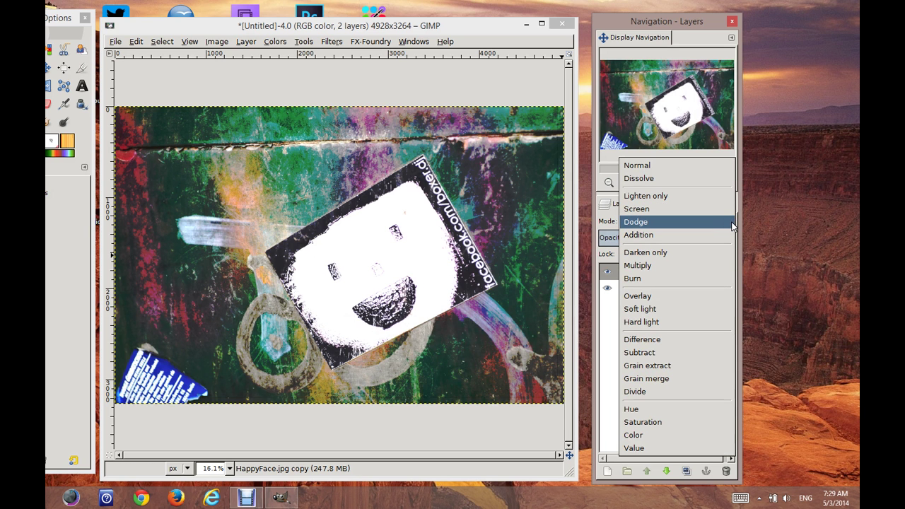
pyautogui.click(680, 279)
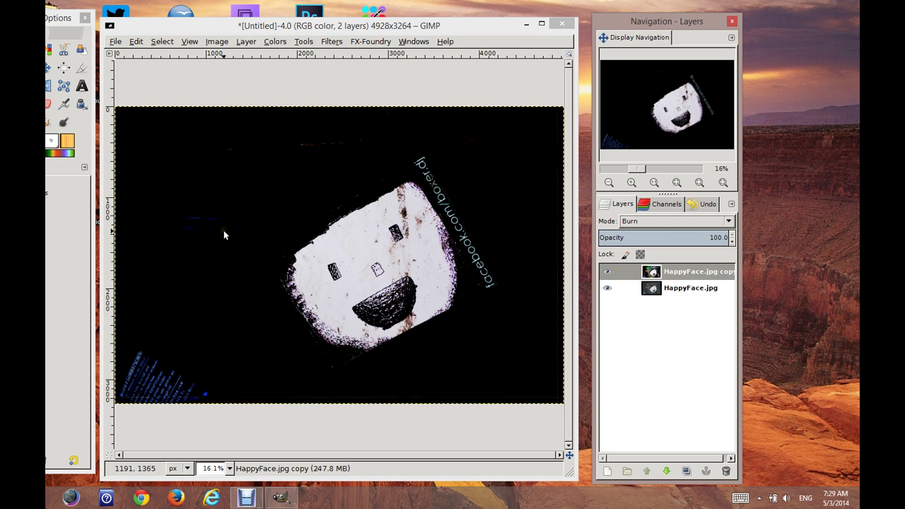
pyautogui.click(242, 241)
pyautogui.click(186, 106)
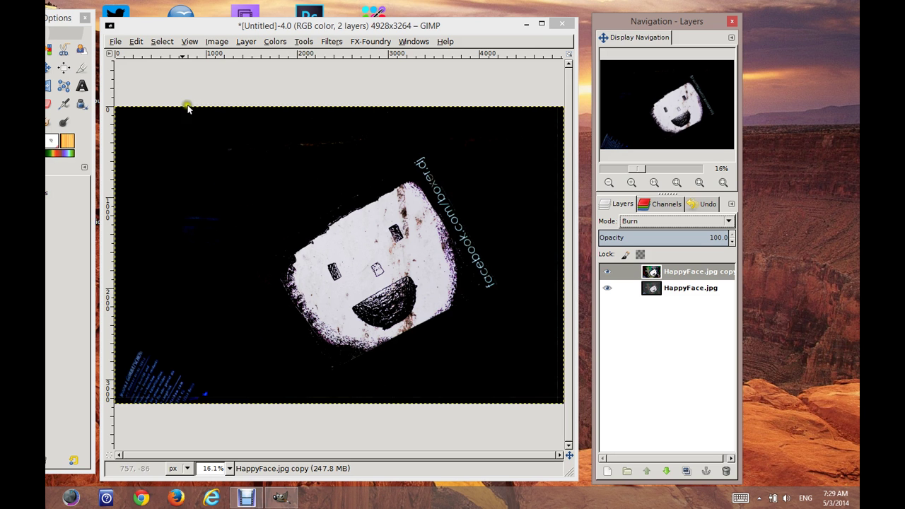
# Export the Burn-mode image to the Desktop as a new JPEG named HappyFaceBurnMode.jpg with quality 96.
pyautogui.click(116, 42)
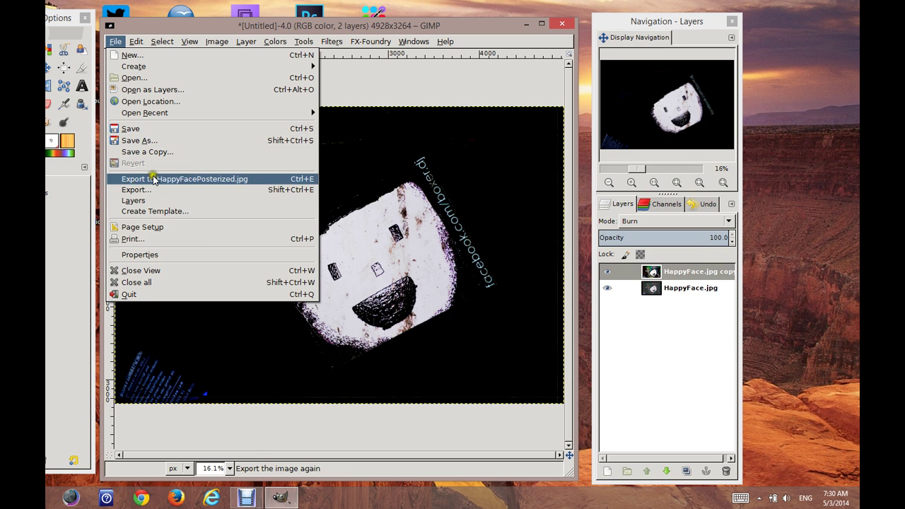
pyautogui.click(134, 190)
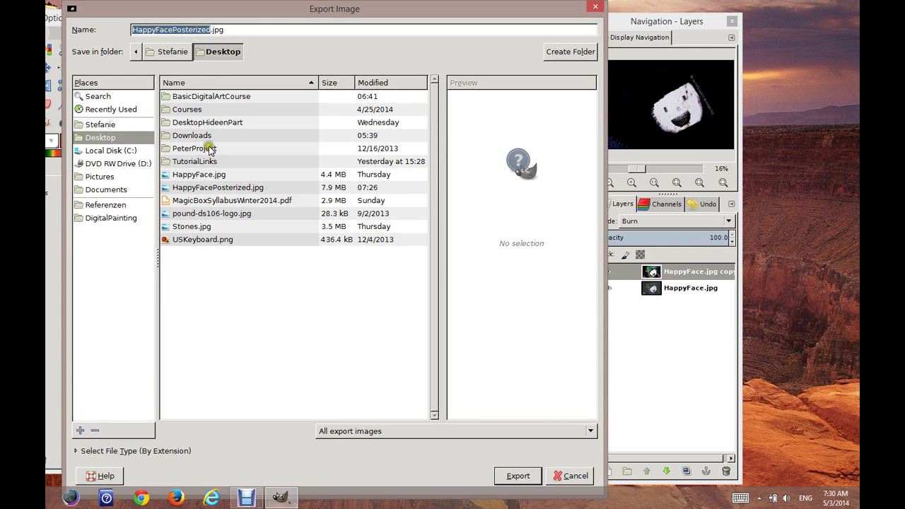
pyautogui.click(211, 30)
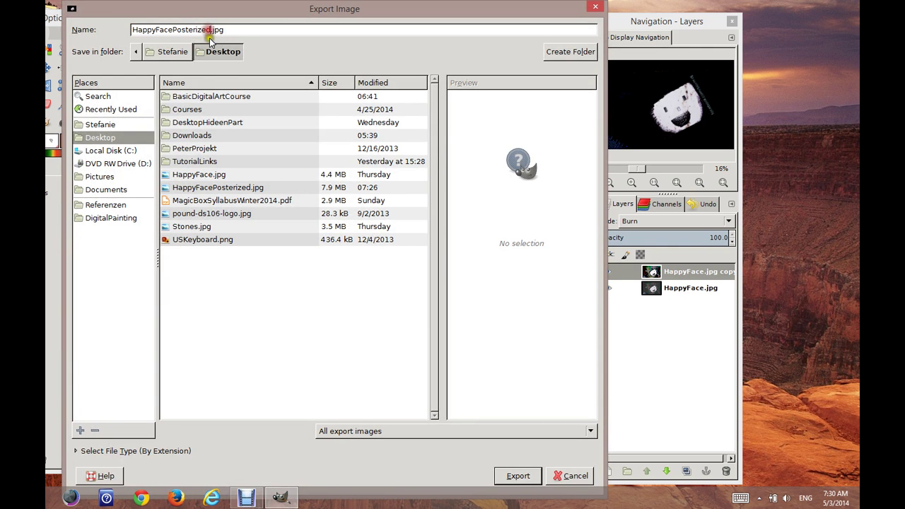
pyautogui.press('BackSpace')
pyautogui.press('BackSpace')
pyautogui.press('BackSpace')
pyautogui.press('BackSpace')
pyautogui.press('BackSpace')
pyautogui.press('BackSpace')
pyautogui.press('BackSpace')
pyautogui.press('BackSpace')
pyautogui.press('BackSpace')
pyautogui.press('BackSpace')
pyautogui.write('BurnMode')
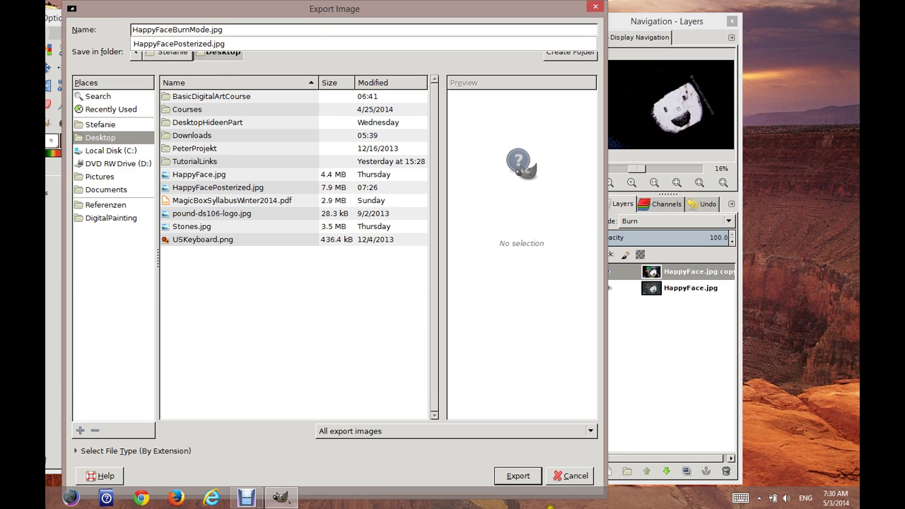
pyautogui.click(517, 476)
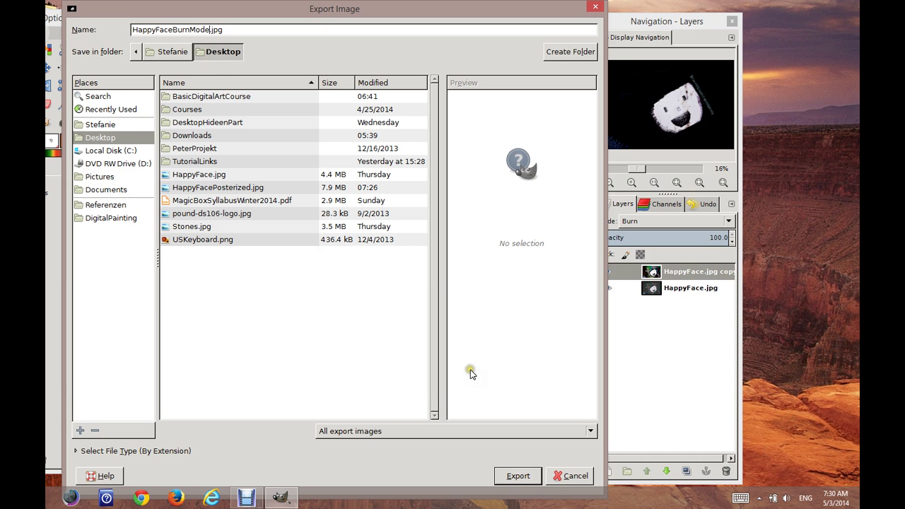
pyautogui.click(515, 478)
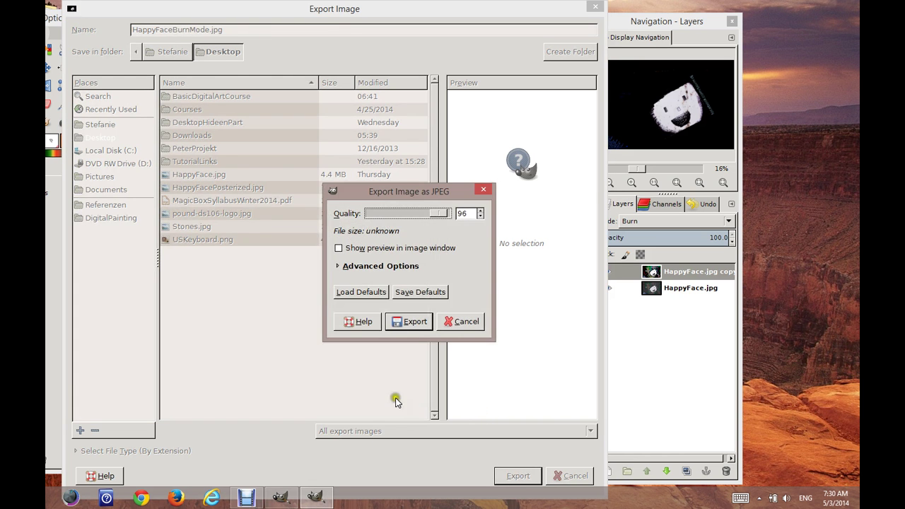
pyautogui.click(410, 321)
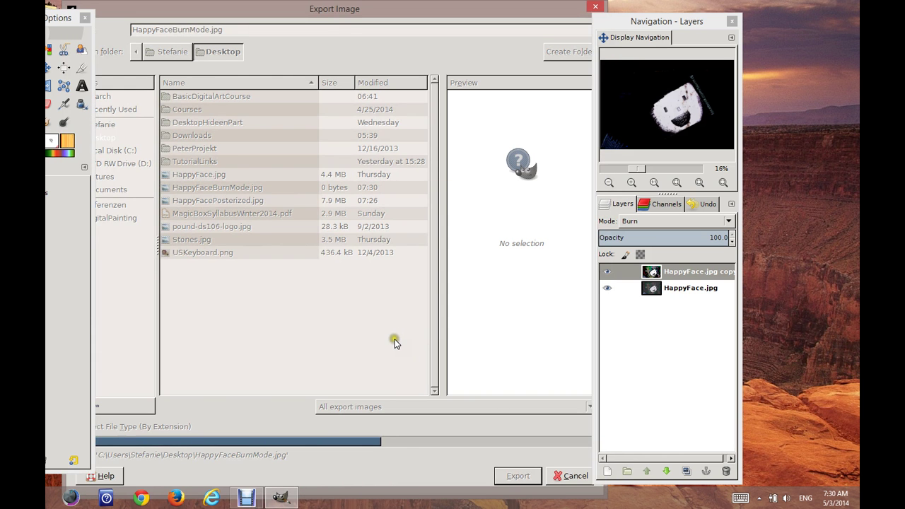